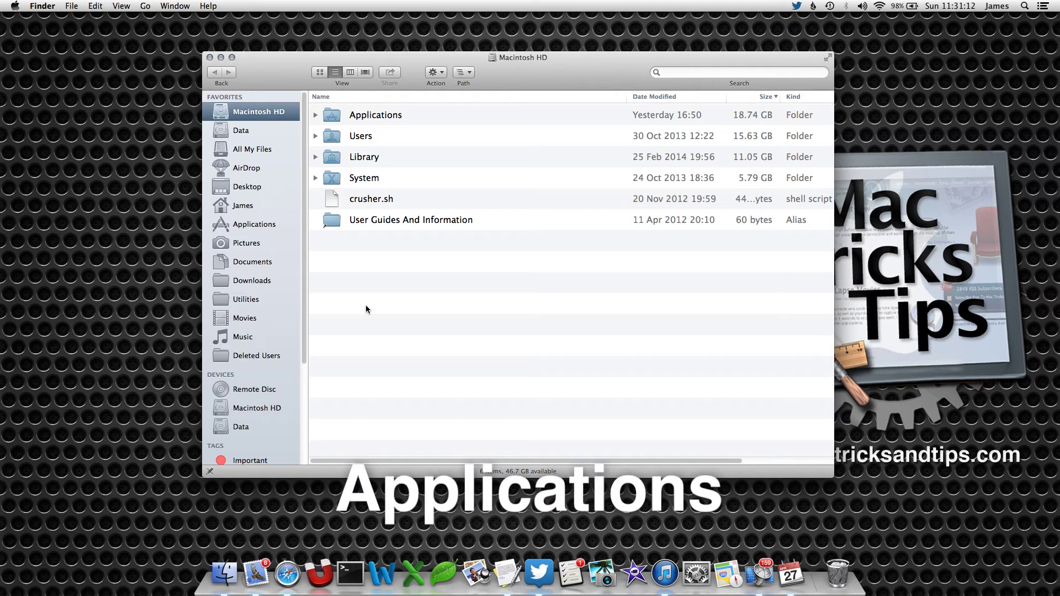
Go to Applications in Finder and open its Utilities folder.
click(275, 227)
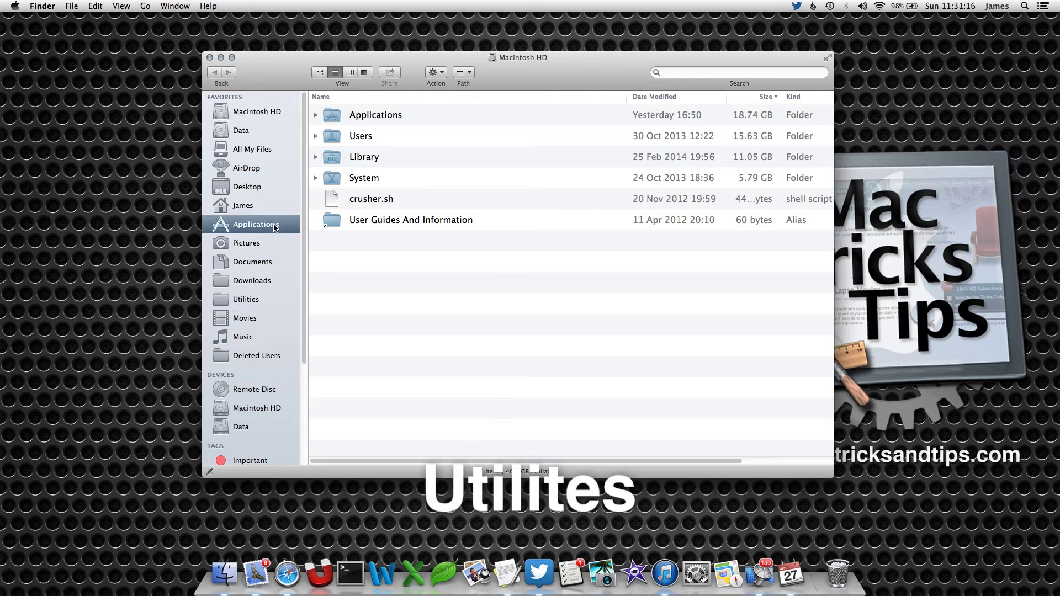
scroll(449, 205, down, 3)
double_click(389, 346)
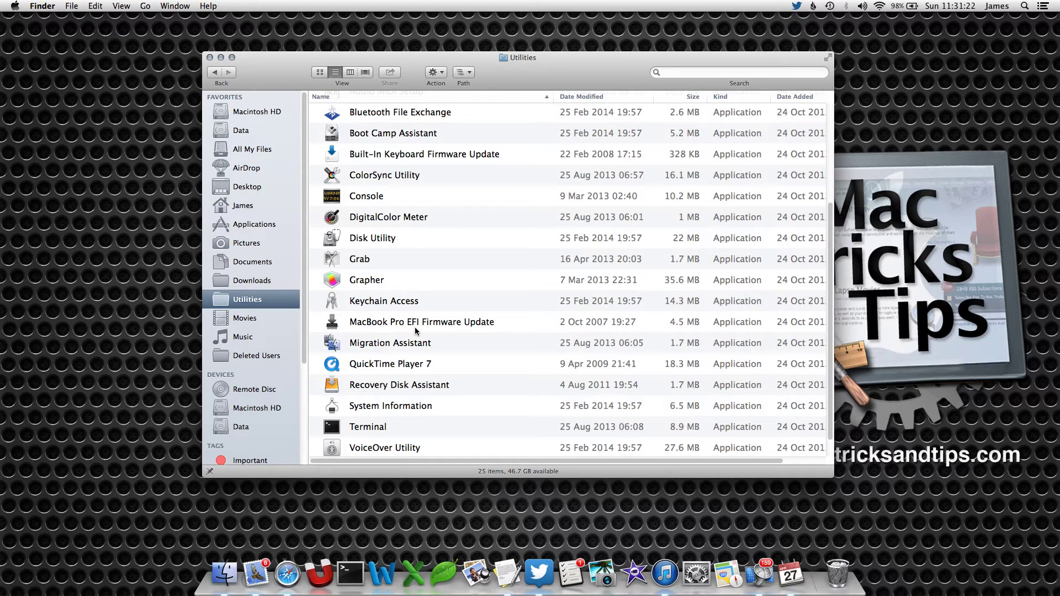
Launch Disk Utility and select the Macintosh HD volume to show its First Aid options.
double_click(406, 245)
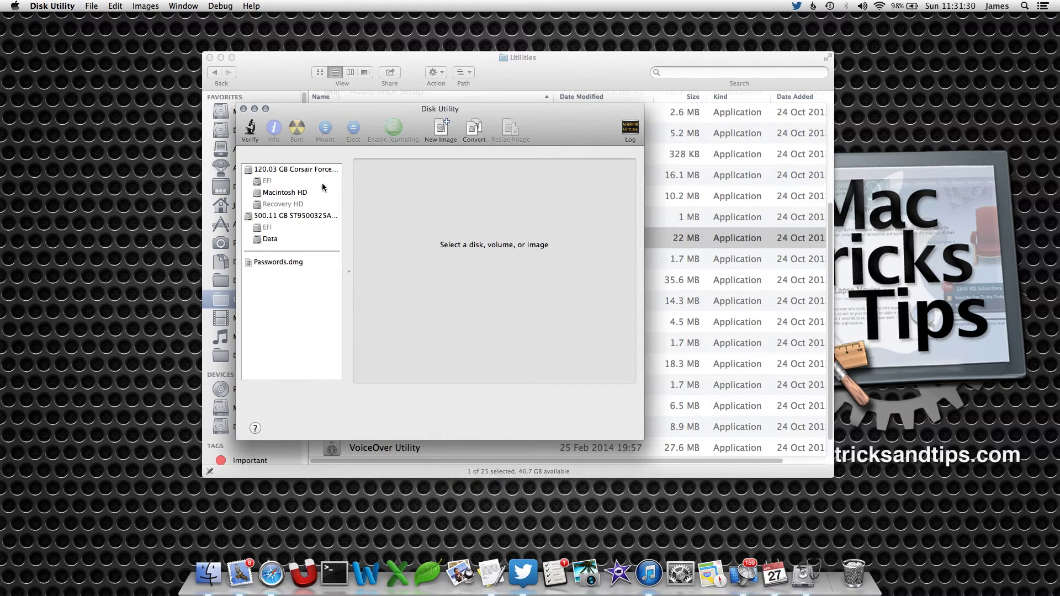
click(289, 193)
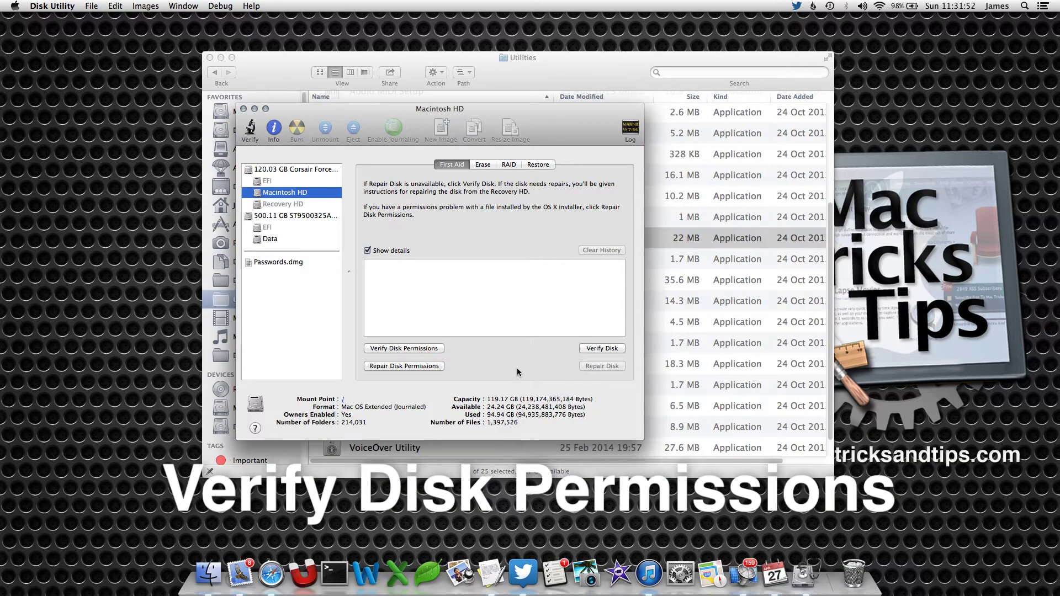
Verify Macintosh HD disk permissions and review the log through 'Permissions verification complete'.
click(411, 348)
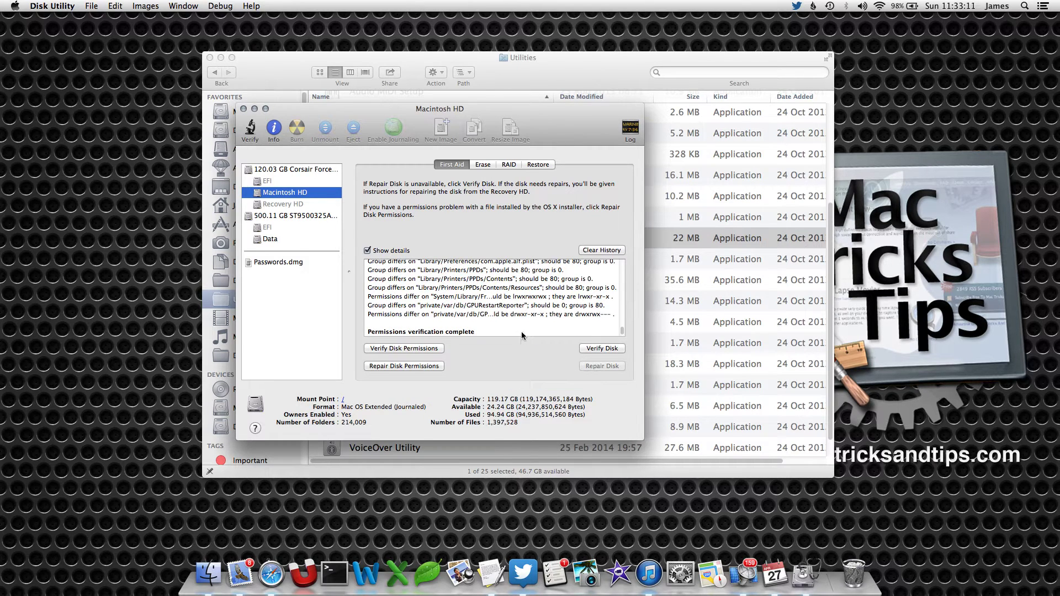
scroll(514, 320, up, 10)
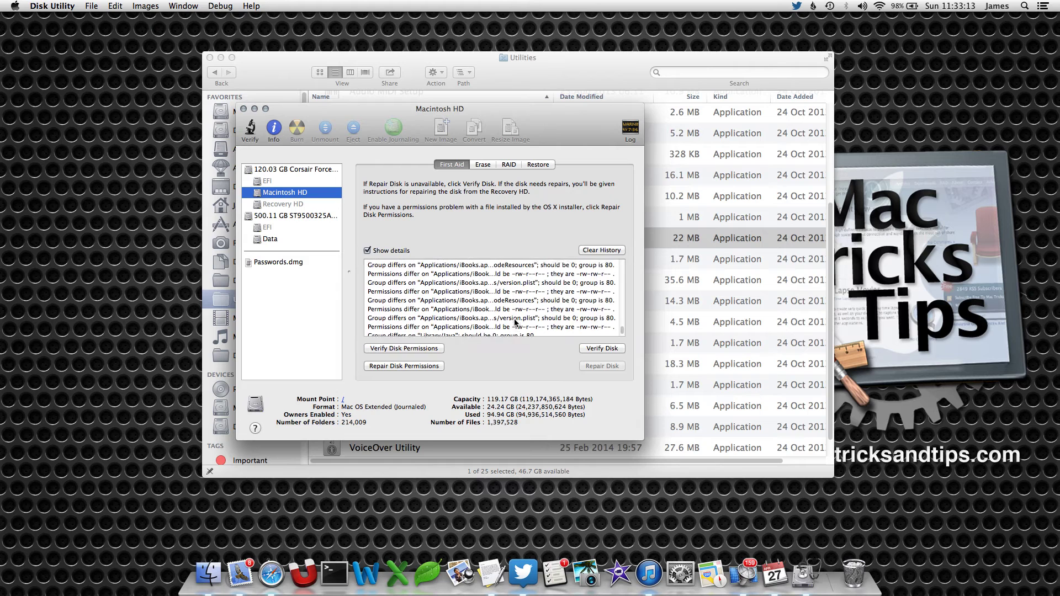
scroll(515, 323, up, 5)
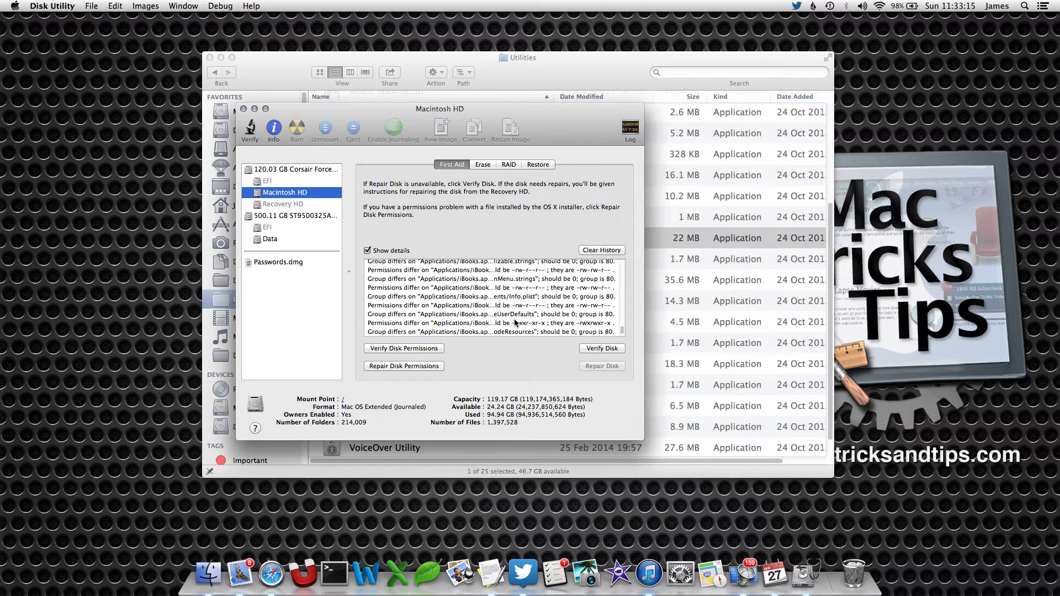
scroll(515, 323, up, 10)
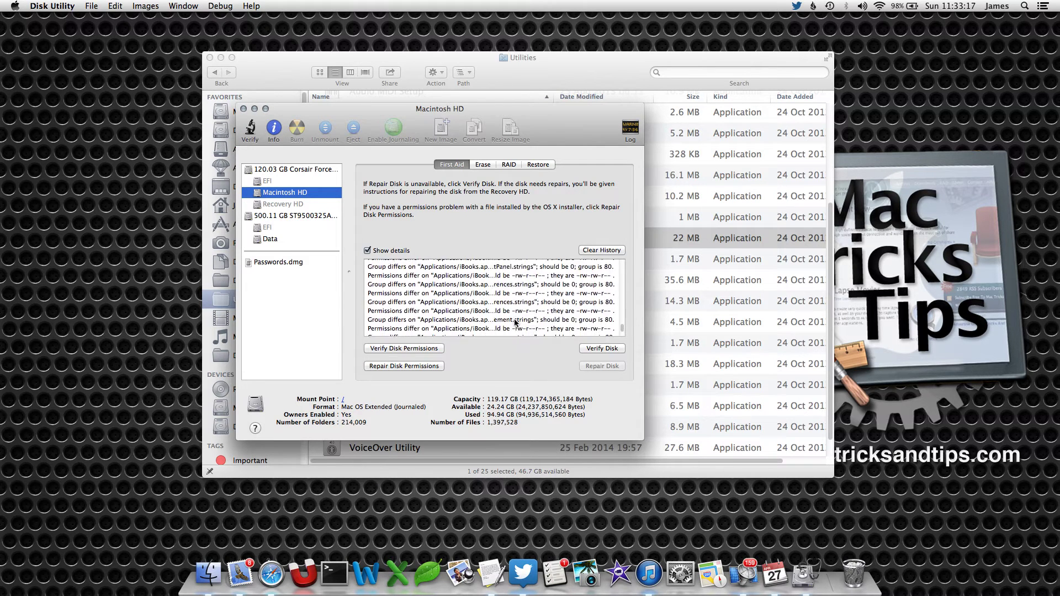
scroll(514, 323, down, 15)
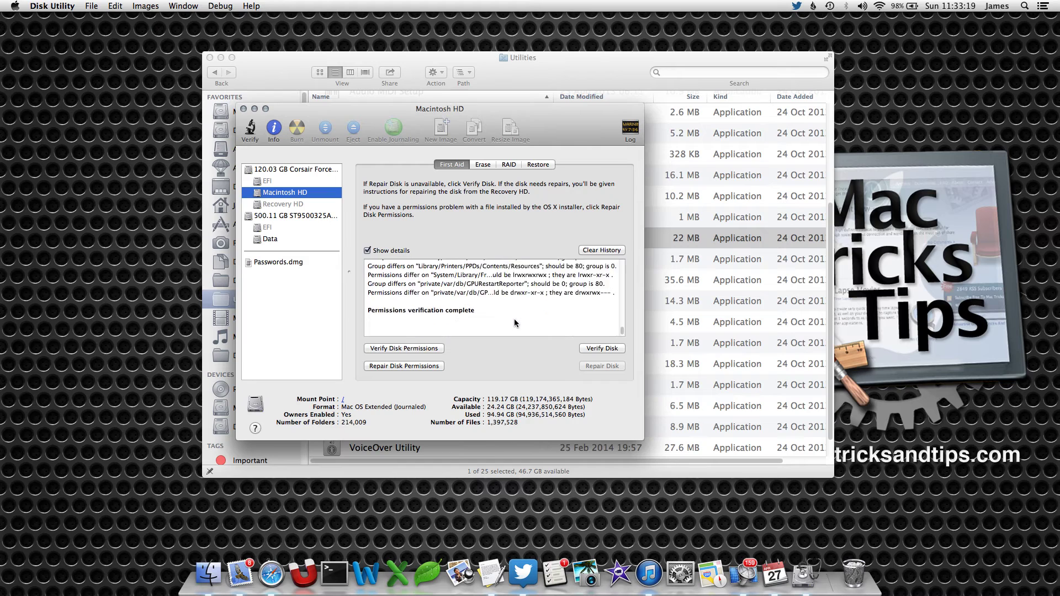
scroll(514, 323, up, 3)
scroll(514, 321, up, 10)
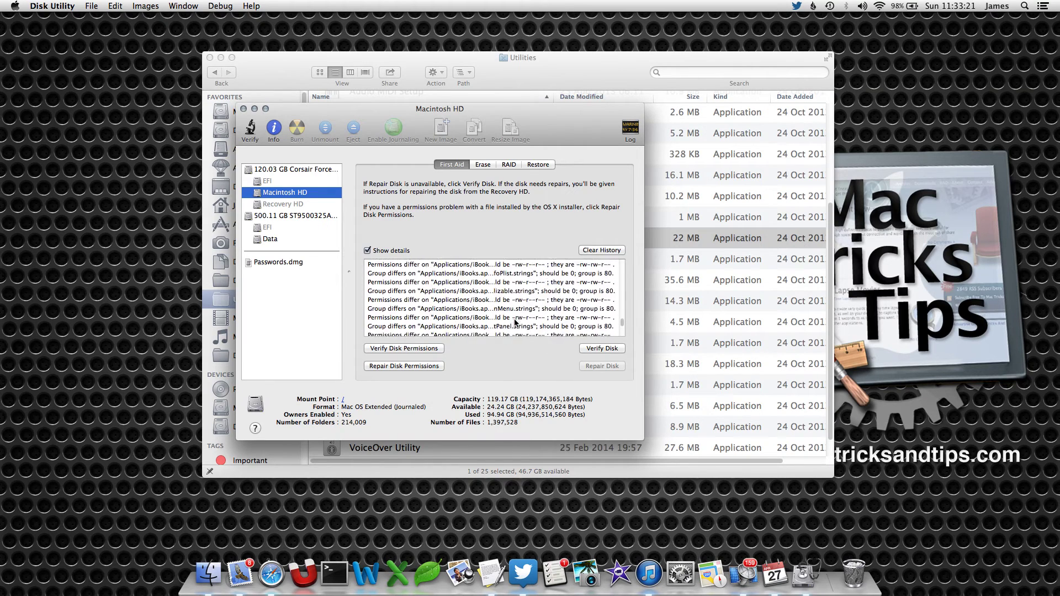
scroll(515, 319, down, 15)
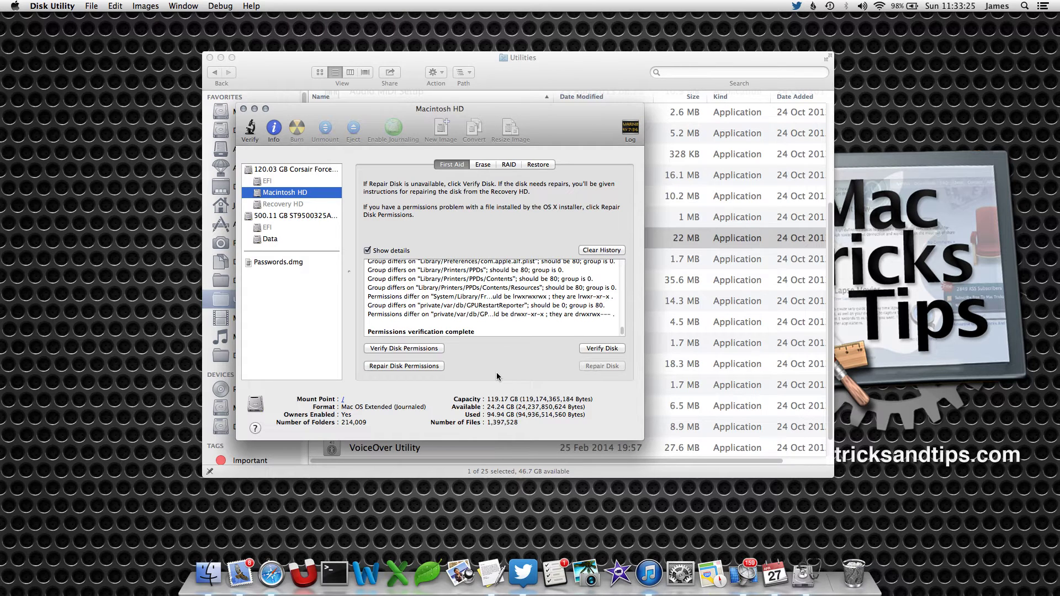
Repair Macintosh HD disk permissions until the log shows 'Permissions repair complete'.
click(419, 366)
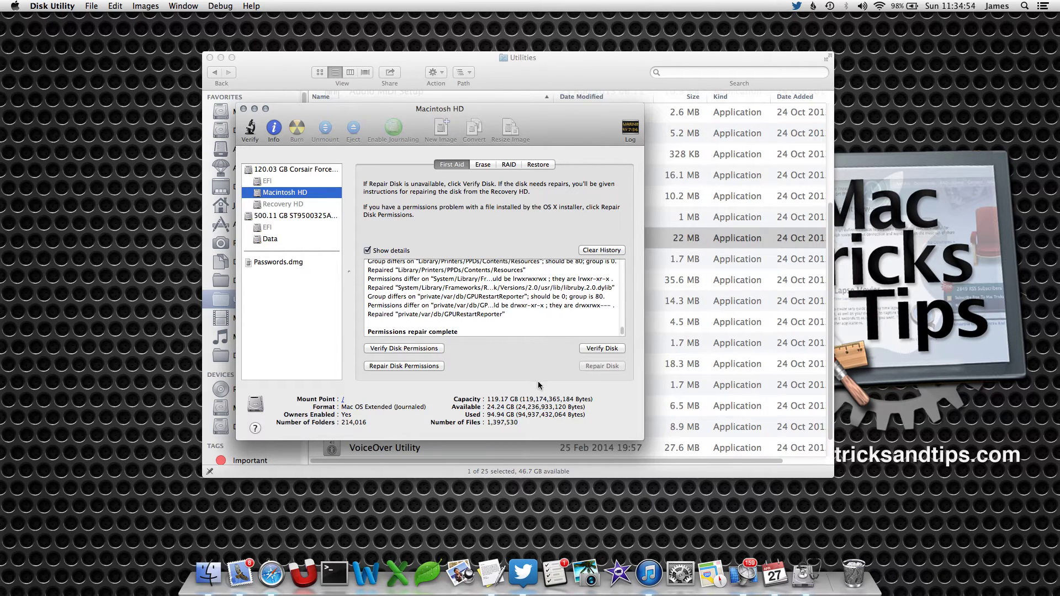
Run Verify Disk on Macintosh HD, confirming despite the startup-disk slowdown warning.
click(608, 348)
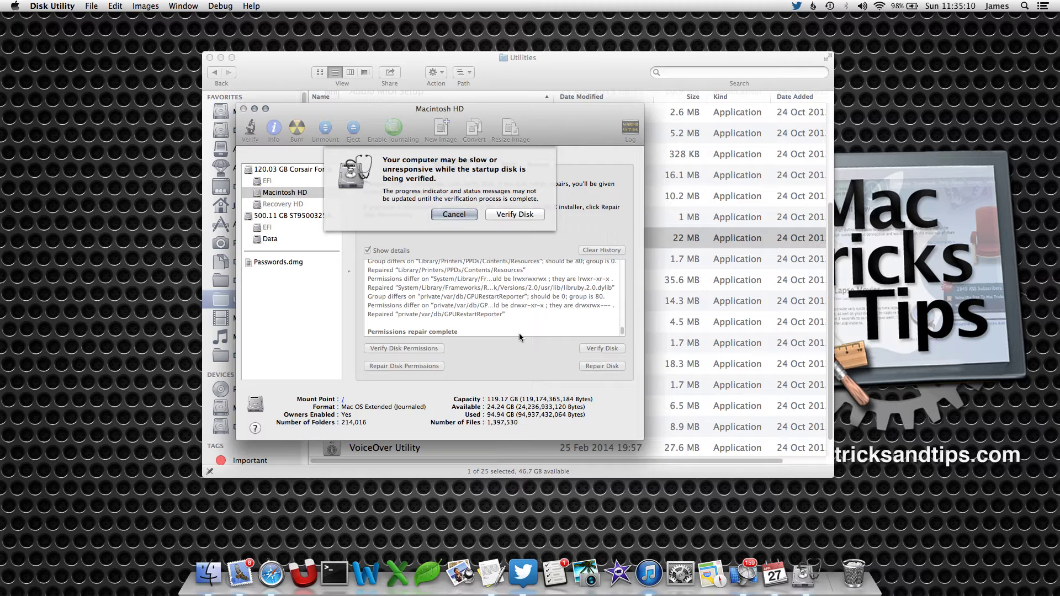
click(518, 214)
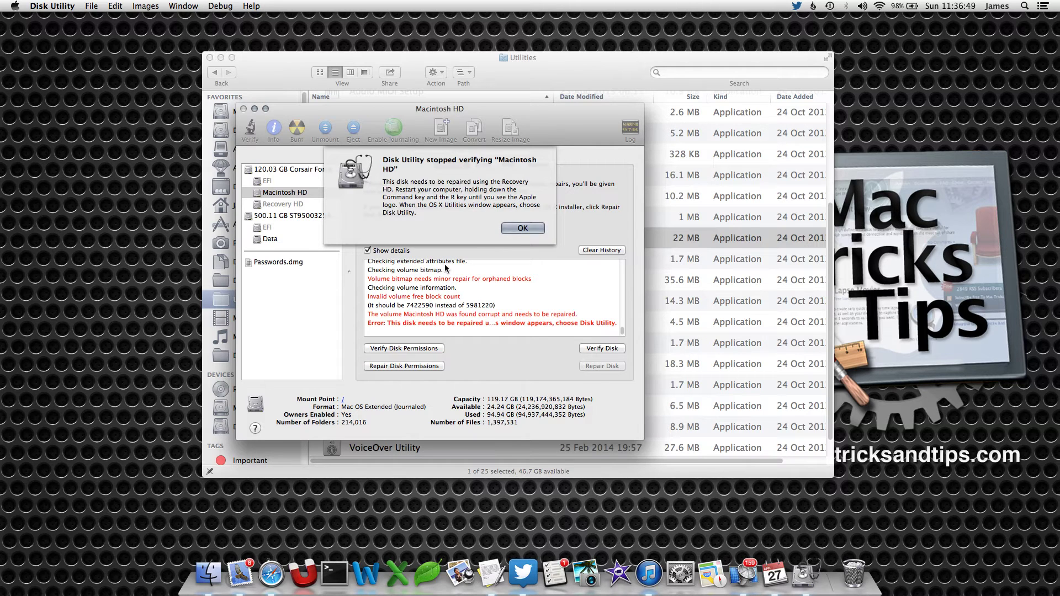
Dismiss the verification-stopped alert and read through the Macintosh HD verification log errors.
click(520, 229)
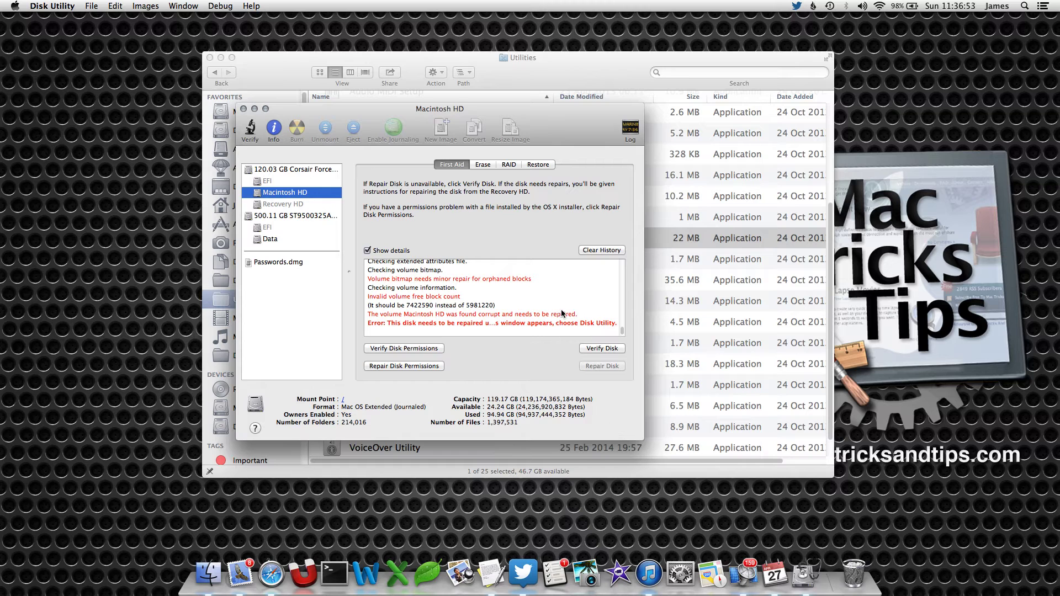
scroll(545, 310, up, 5)
scroll(545, 310, down, 5)
scroll(490, 292, up, 3)
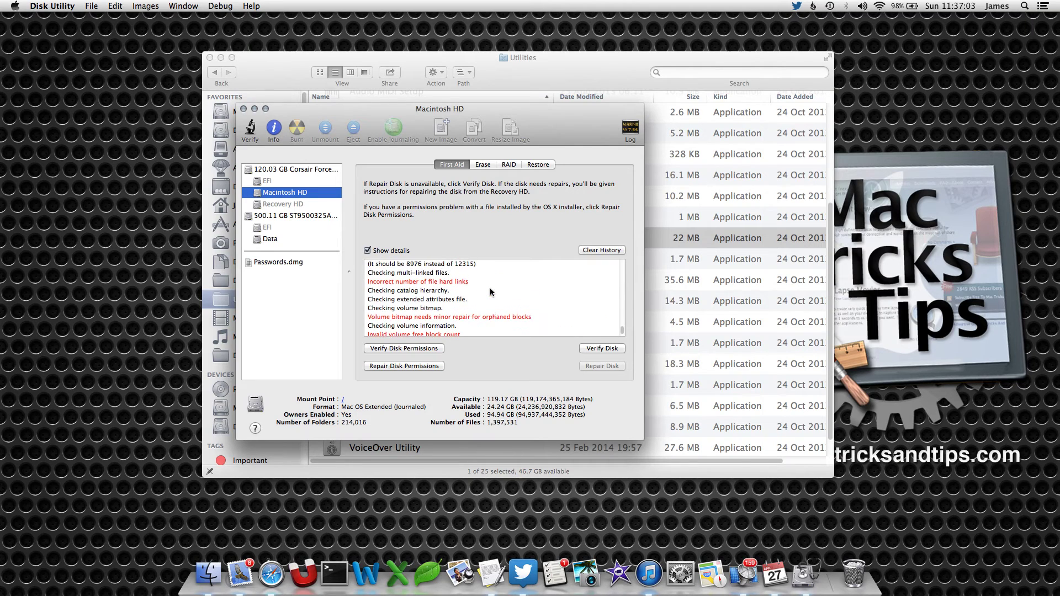
scroll(491, 292, up, 10)
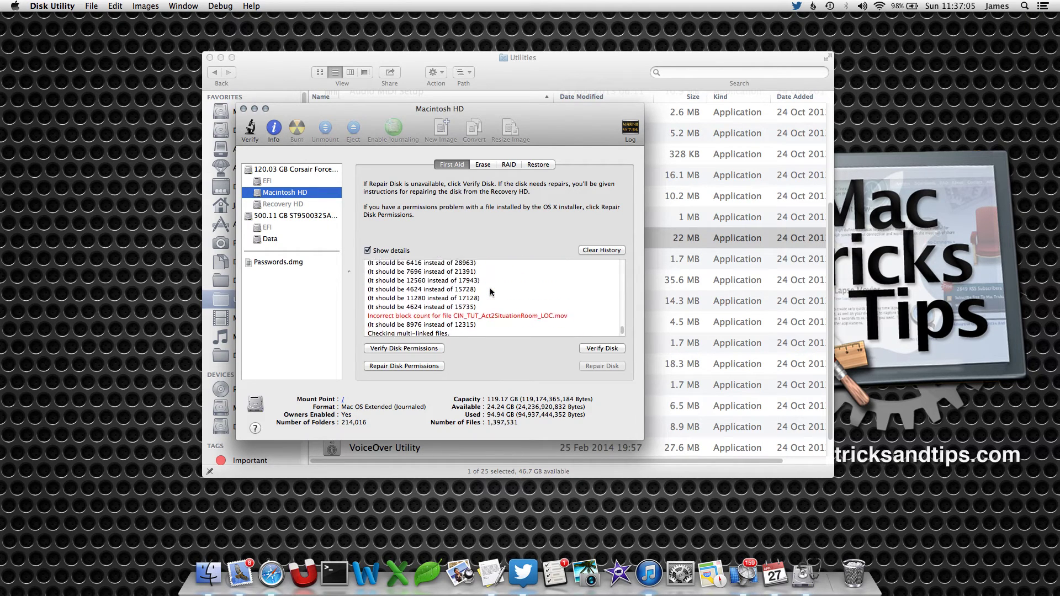
scroll(491, 292, up, 5)
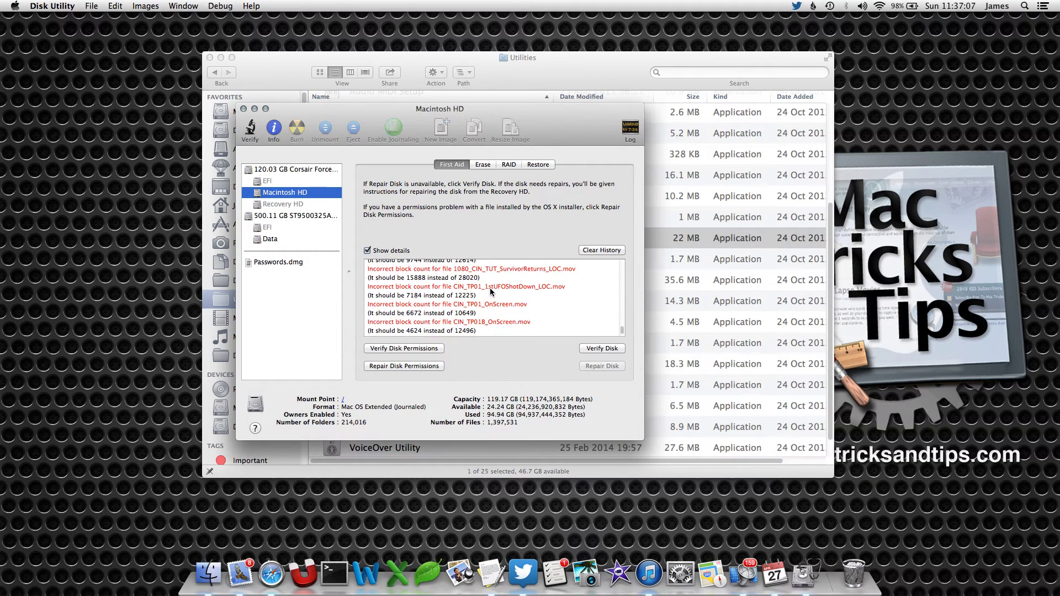
scroll(517, 332, down, 15)
scroll(516, 309, down, 5)
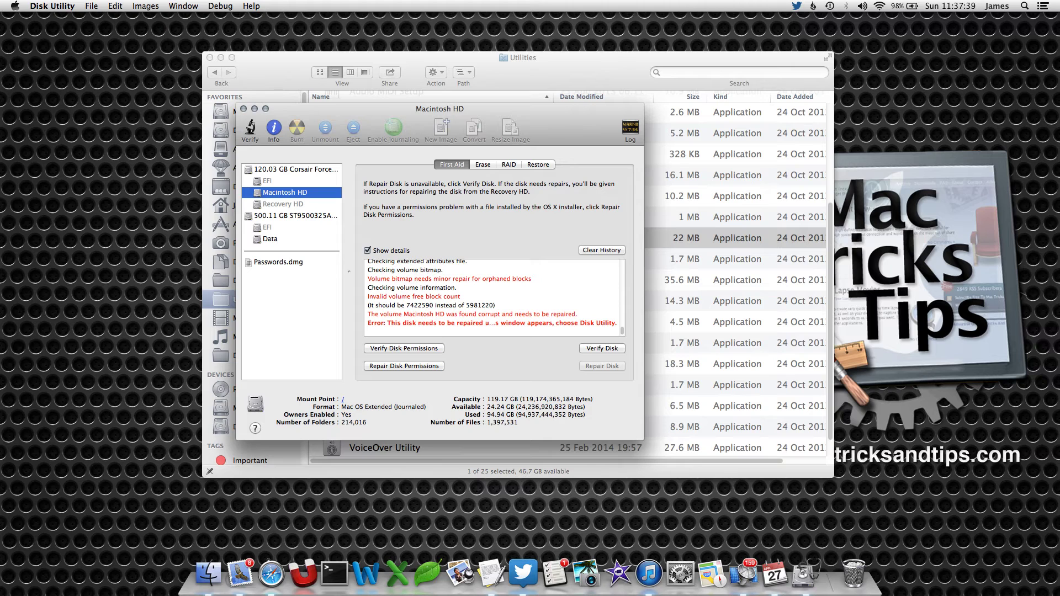
scroll(571, 326, up, 3)
scroll(571, 326, down, 3)
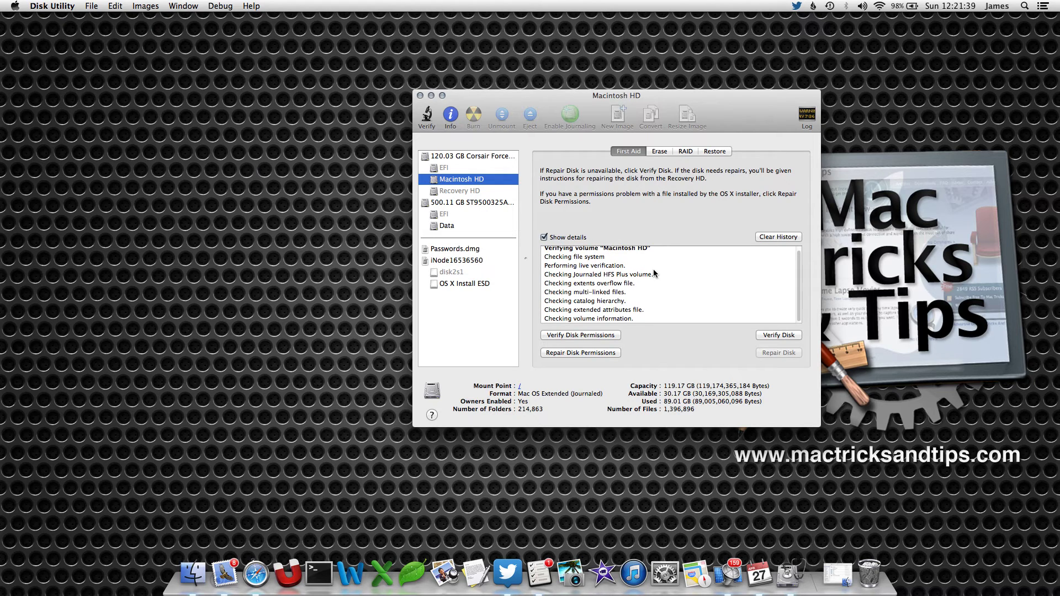
scroll(640, 301, up, 1)
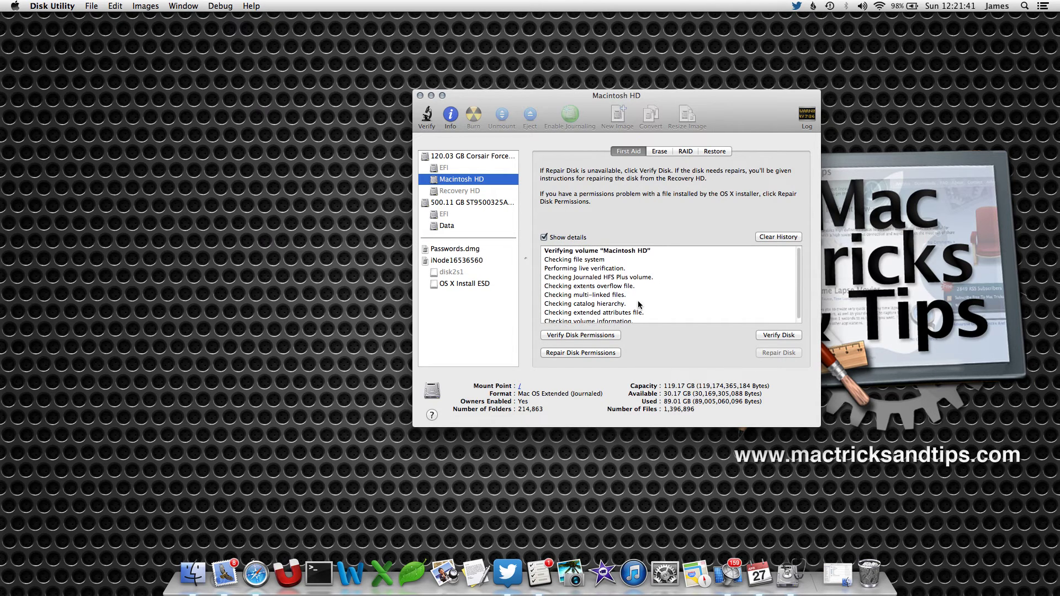
scroll(586, 262, down, 1)
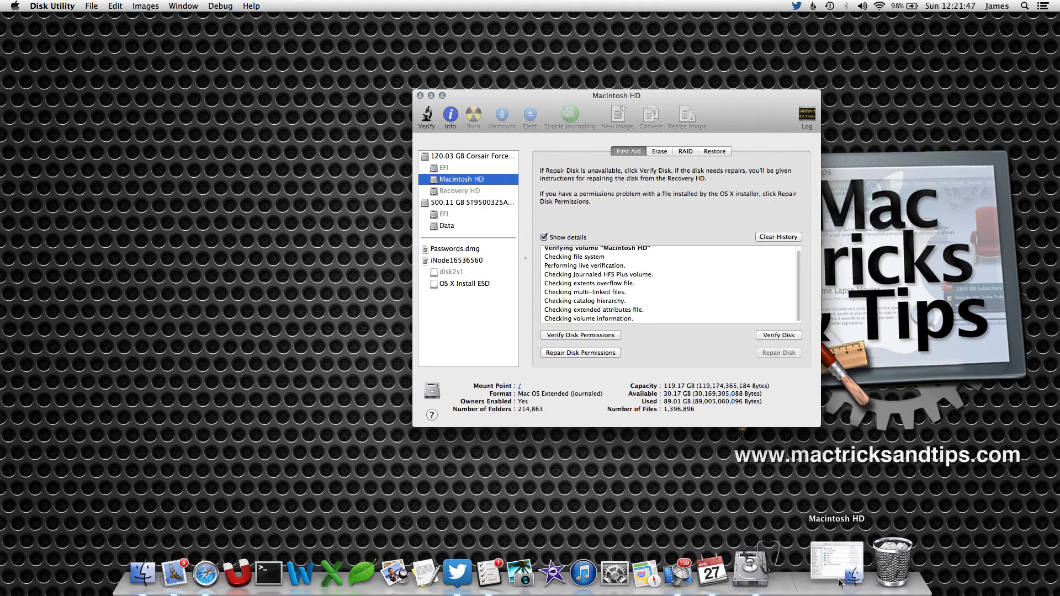
Open Macintosh HD in Finder and inspect the context menu of iNode16536560 inside lost+found.
click(830, 564)
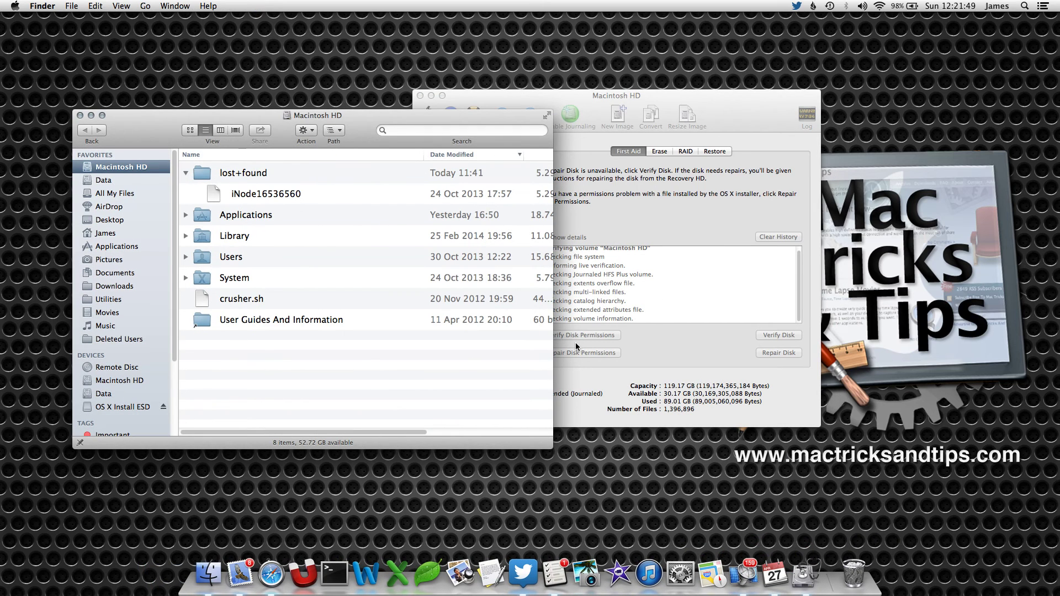
click(259, 176)
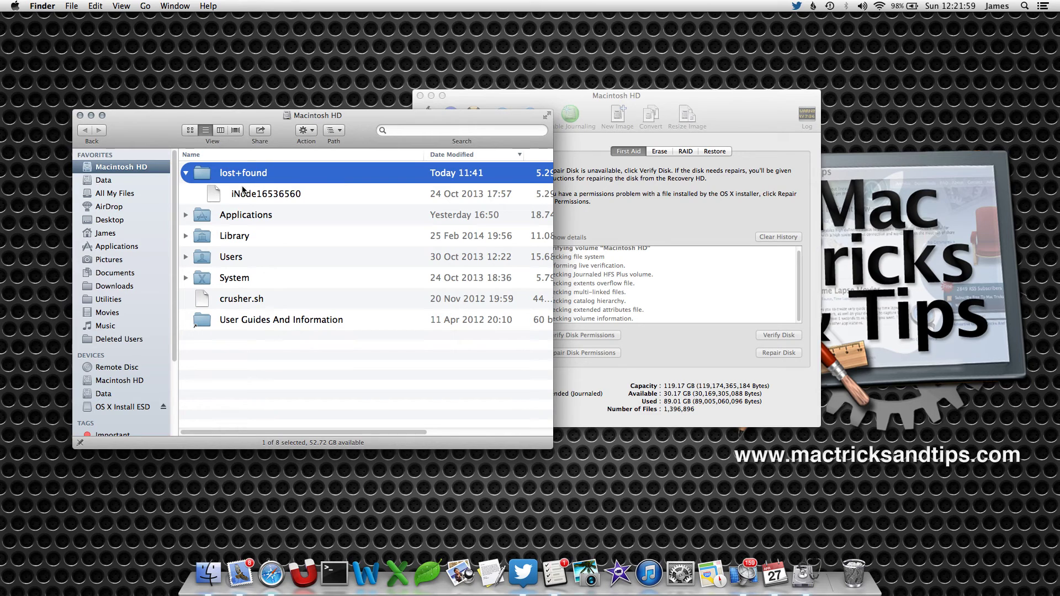
click(276, 197)
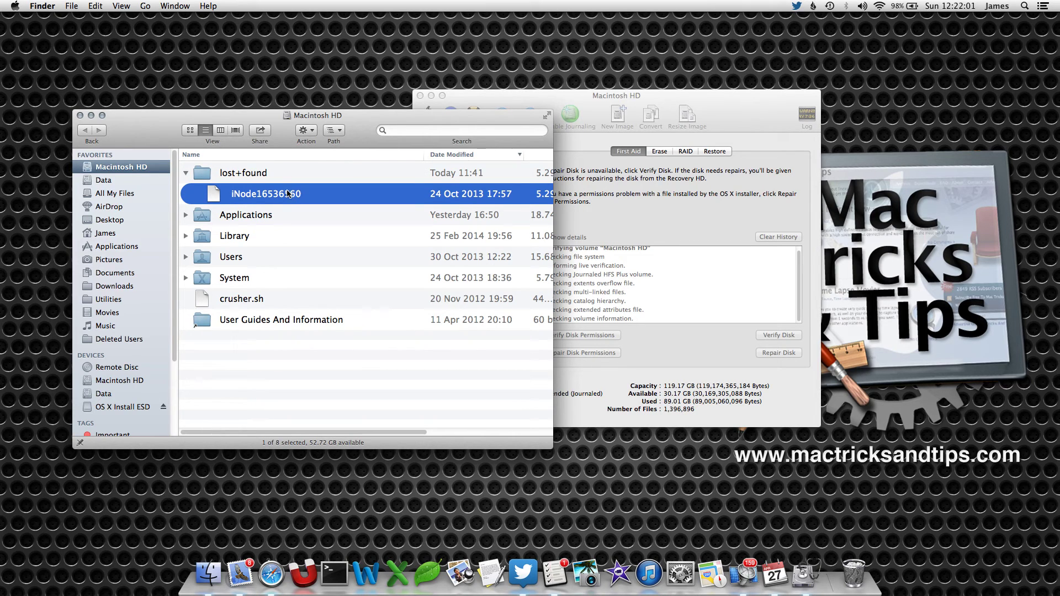
right_click(280, 193)
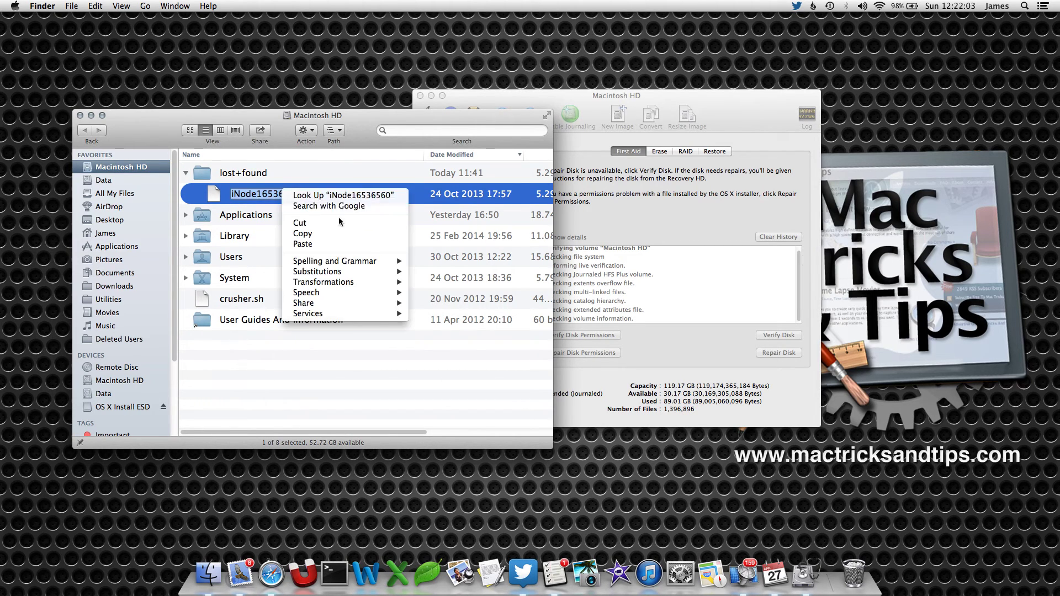
click(291, 382)
click(290, 384)
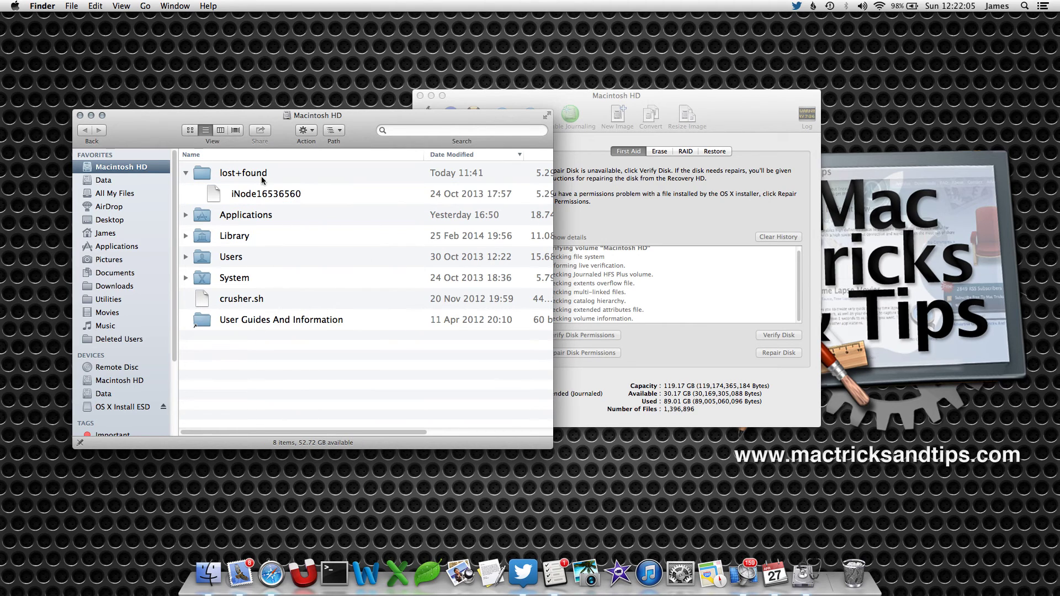
click(263, 199)
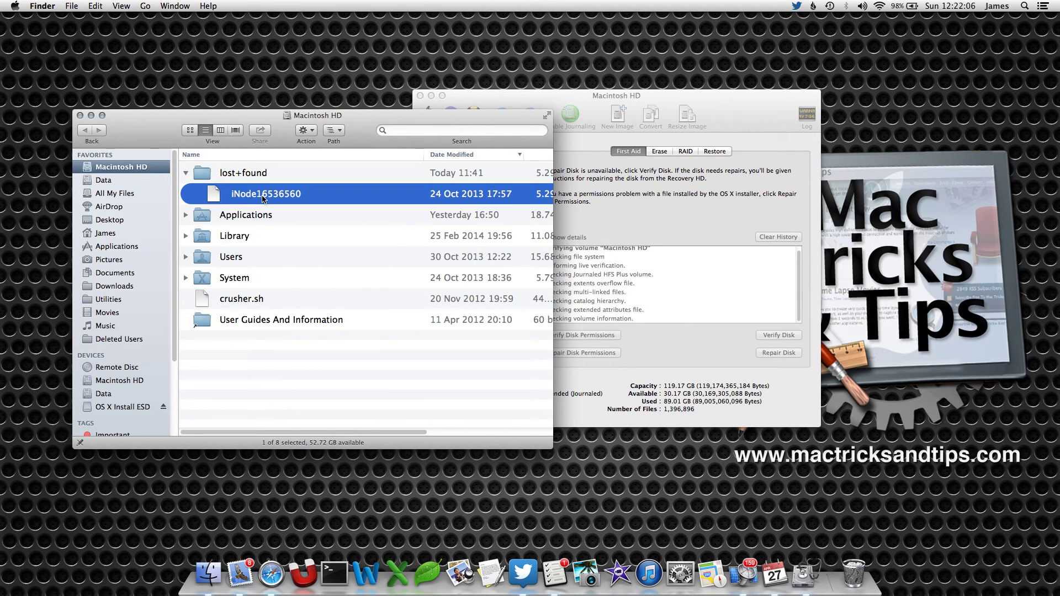
right_click(322, 196)
mouse_move(442, 210)
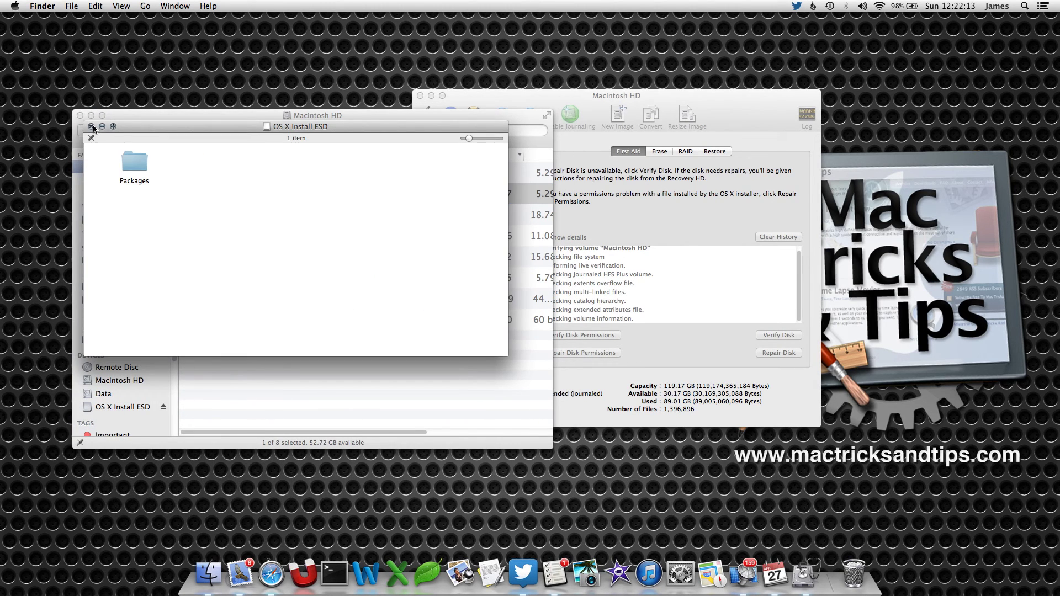
Close the OS X Install ESD window and look inside the installer volume's Packages folder.
click(91, 126)
click(120, 412)
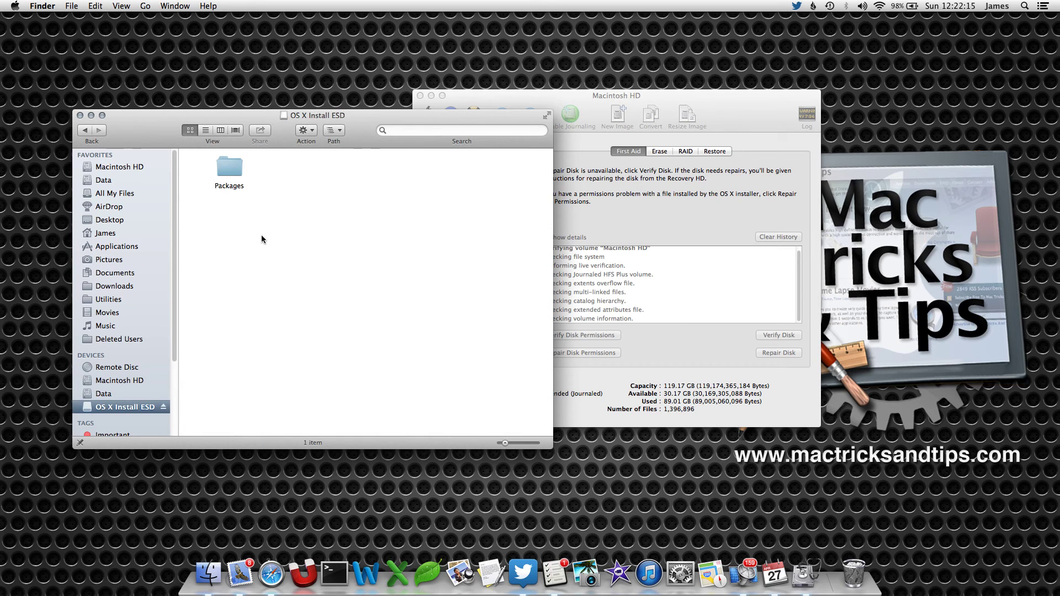
double_click(221, 167)
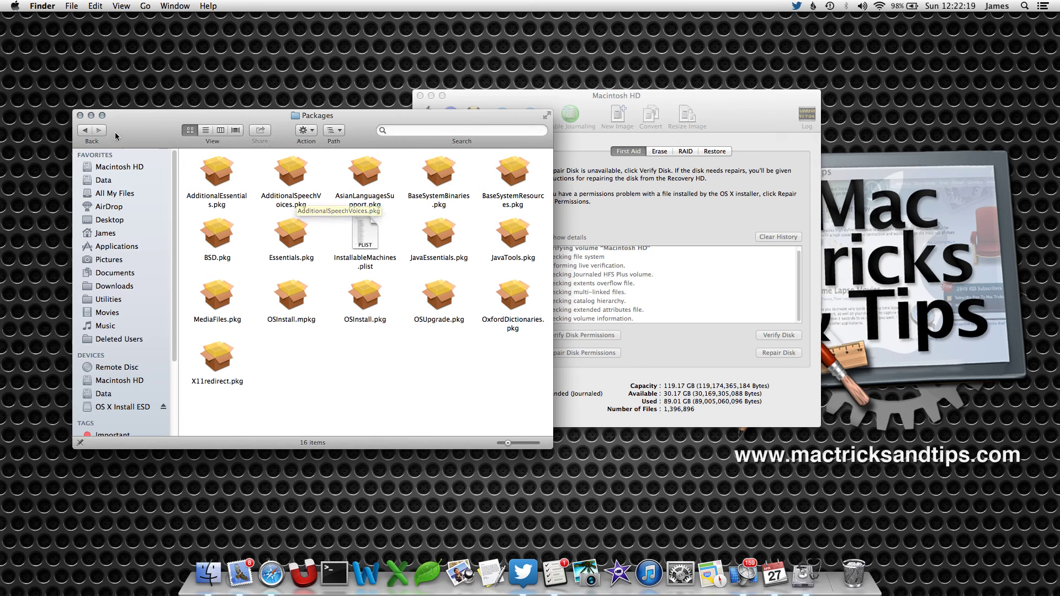
Delete lost+found from the top level of Macintosh HD, authorising with the admin password.
click(116, 167)
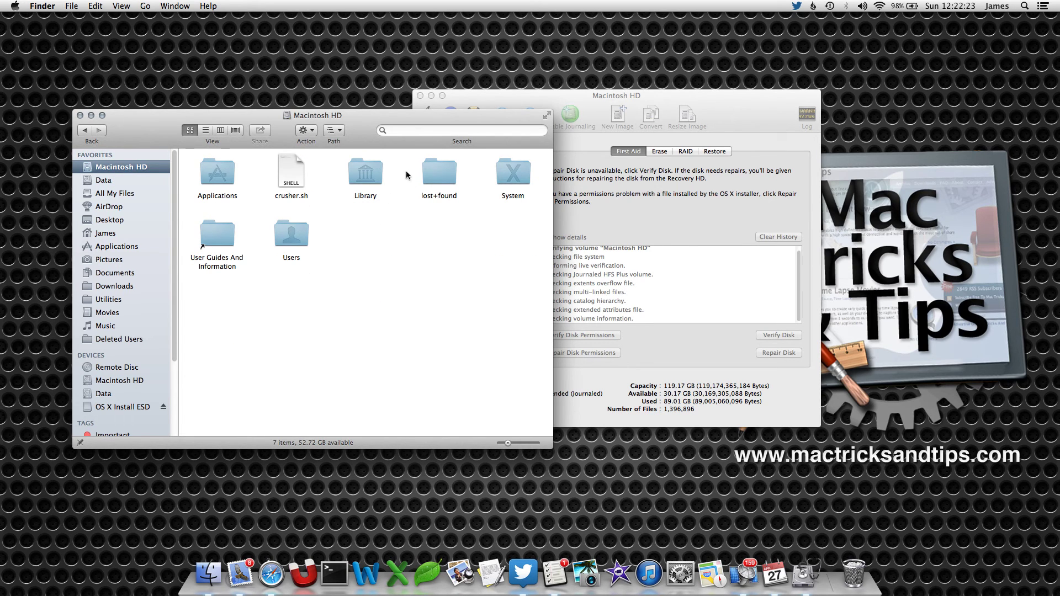
click(445, 167)
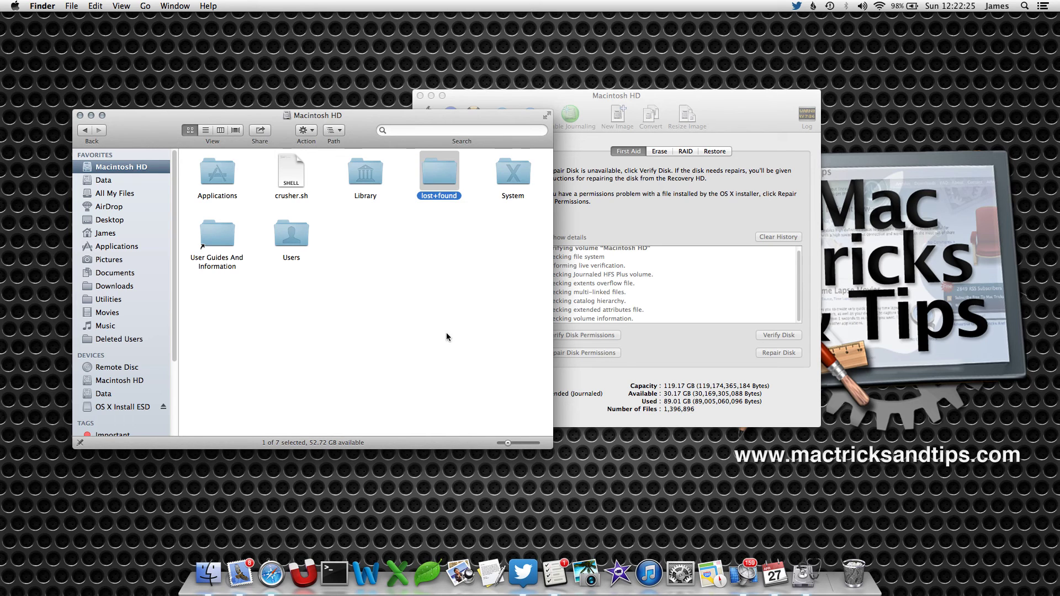
key(super+i)
text(•••••)
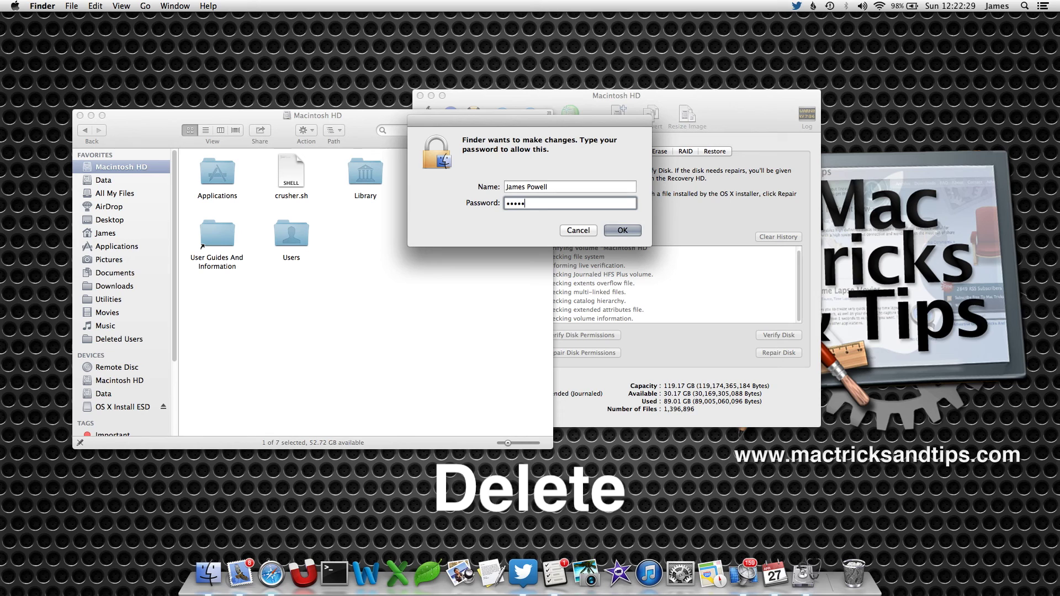
text(••••)
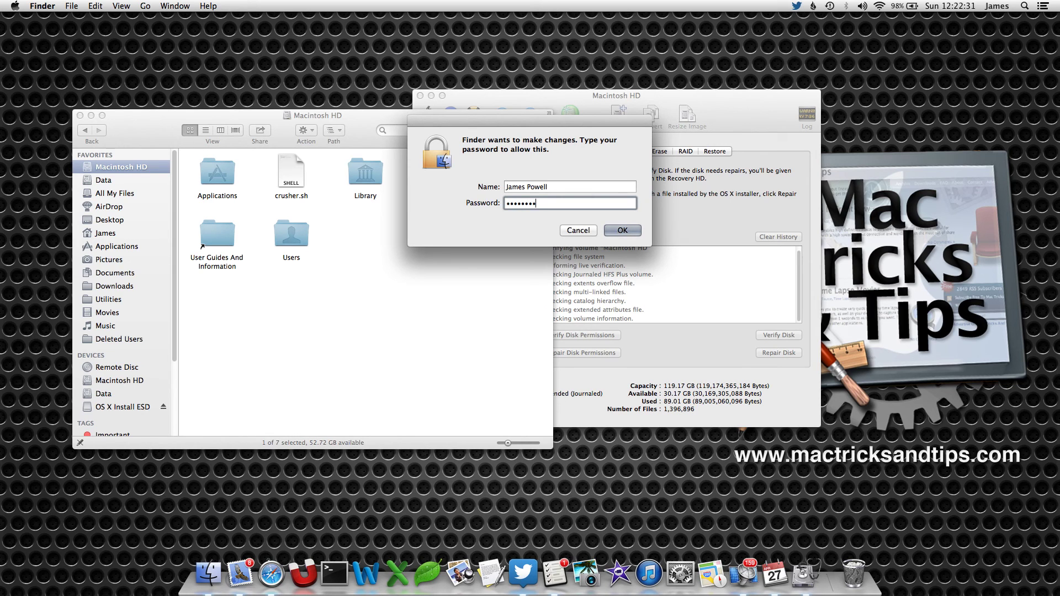
text(••)
key(Return)
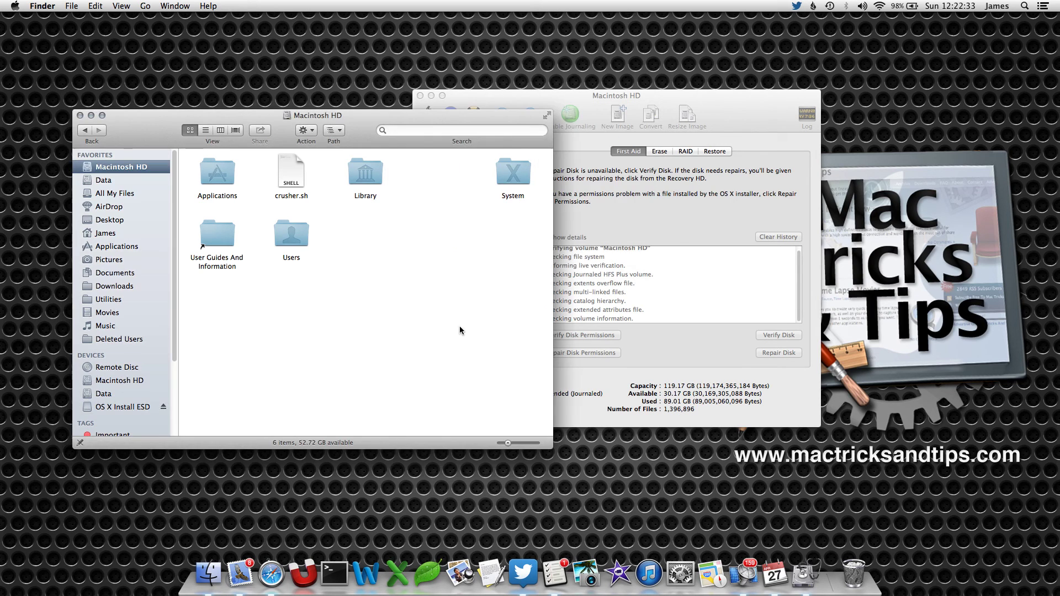